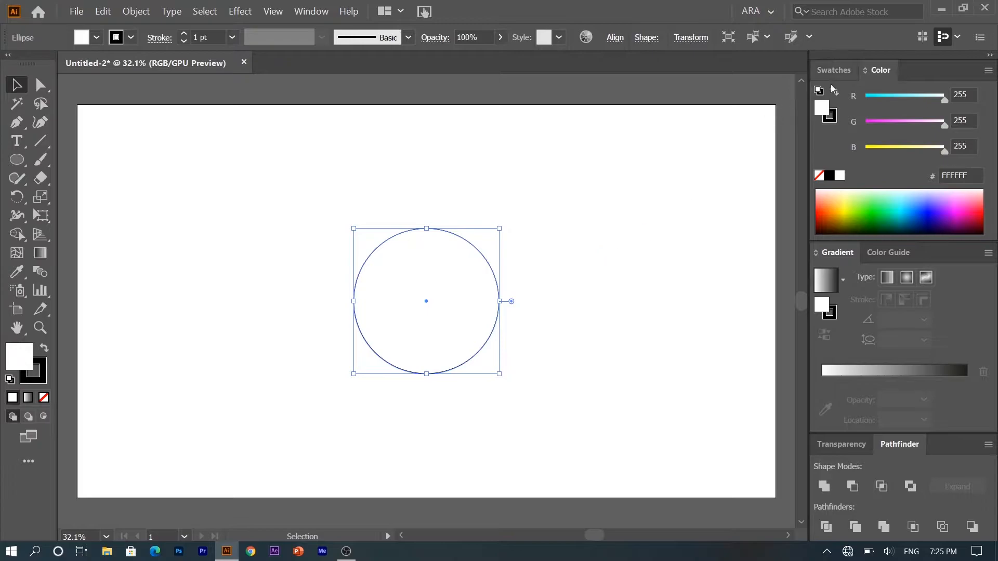
- Fill the circle with red, hex E30000 (R 227, G 0, B 0)
left_click(832, 68)
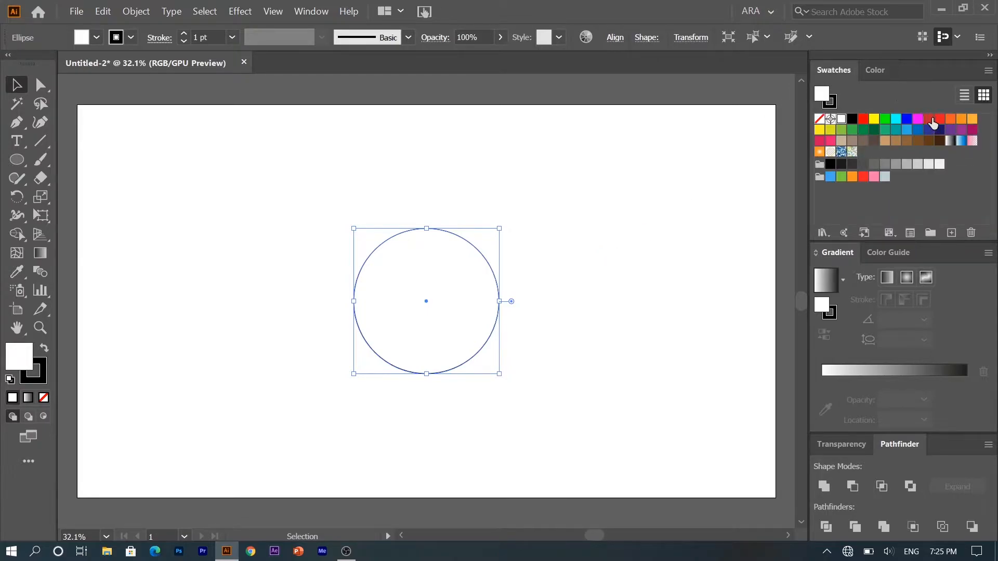
left_click(939, 119)
left_click(875, 69)
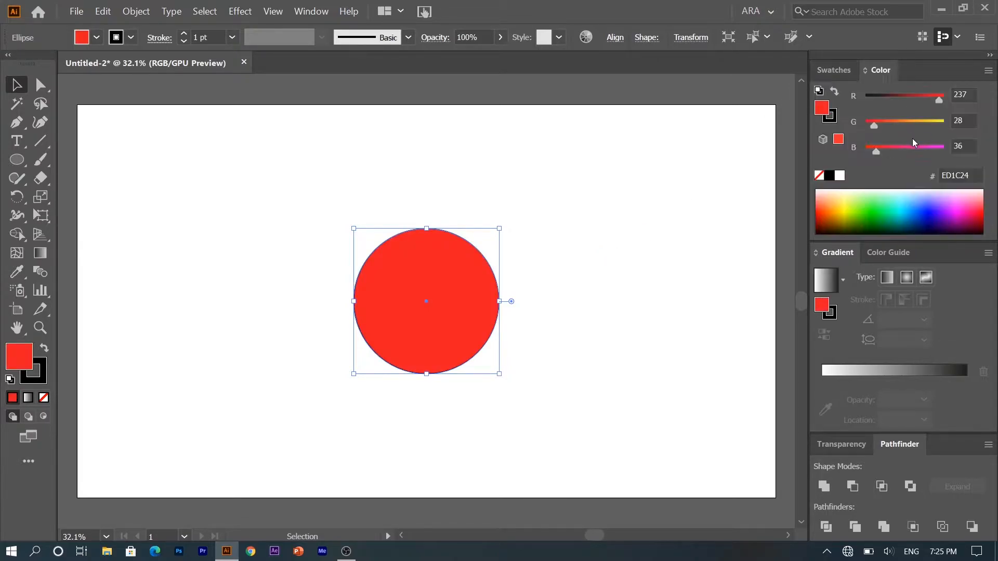
left_click_drag(876, 151, 863, 123)
left_click_drag(914, 103, 936, 99)
left_click(737, 152)
- Remove the stroke from the red circle
left_click(446, 263)
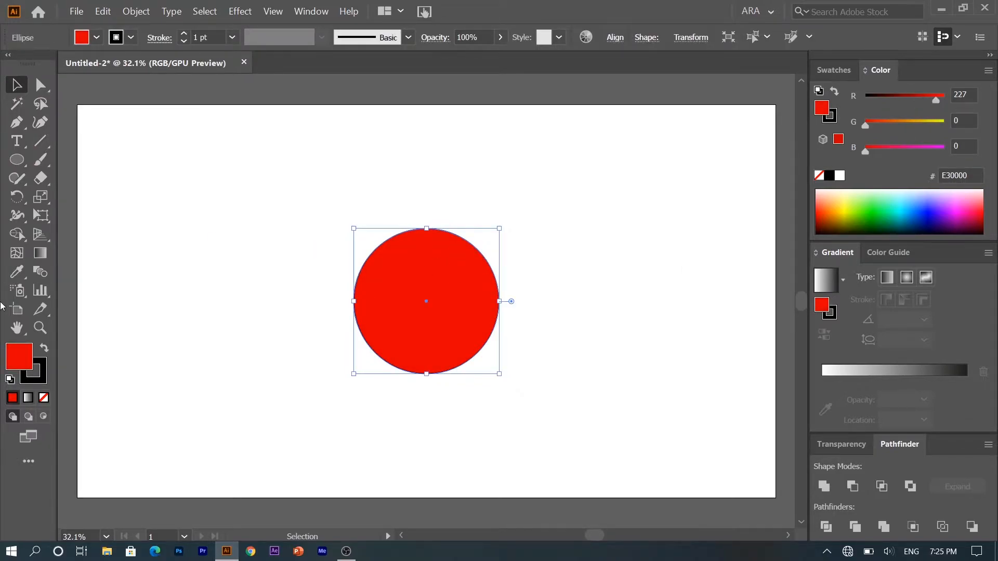
left_click(43, 369)
left_click(45, 397)
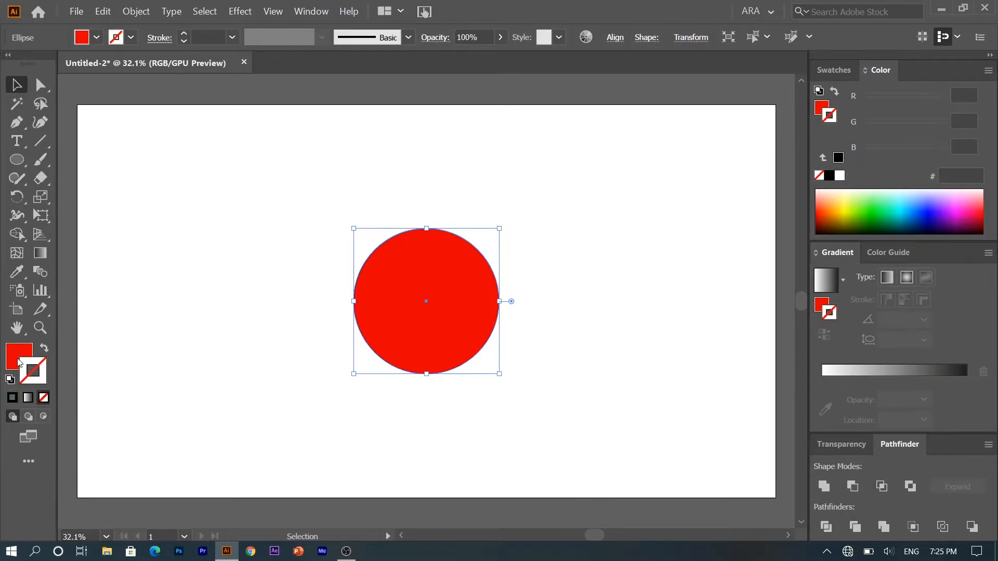
left_click(155, 351)
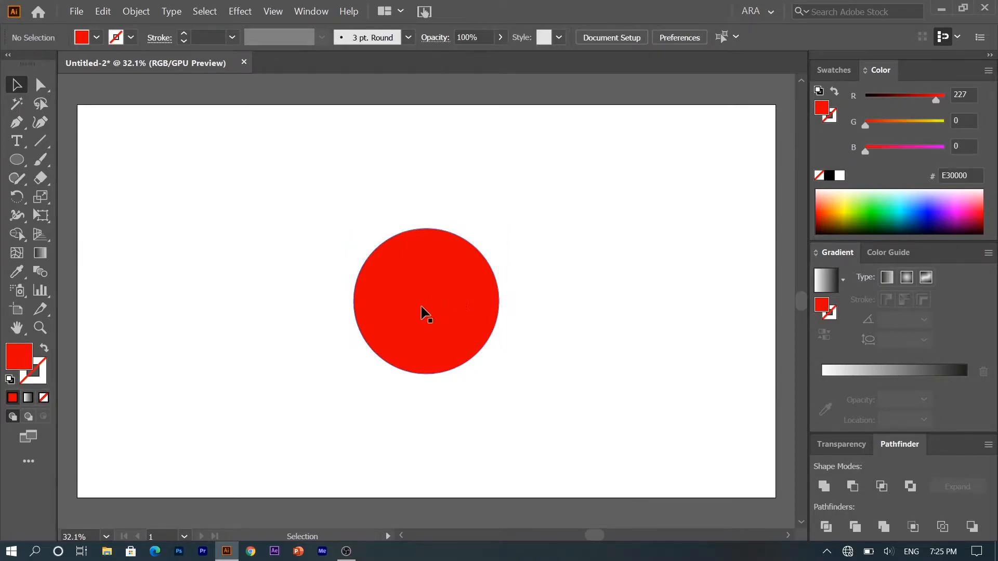
- Draw a second, smaller circle overlapping the lower-left edge of the red circle
left_click(23, 158)
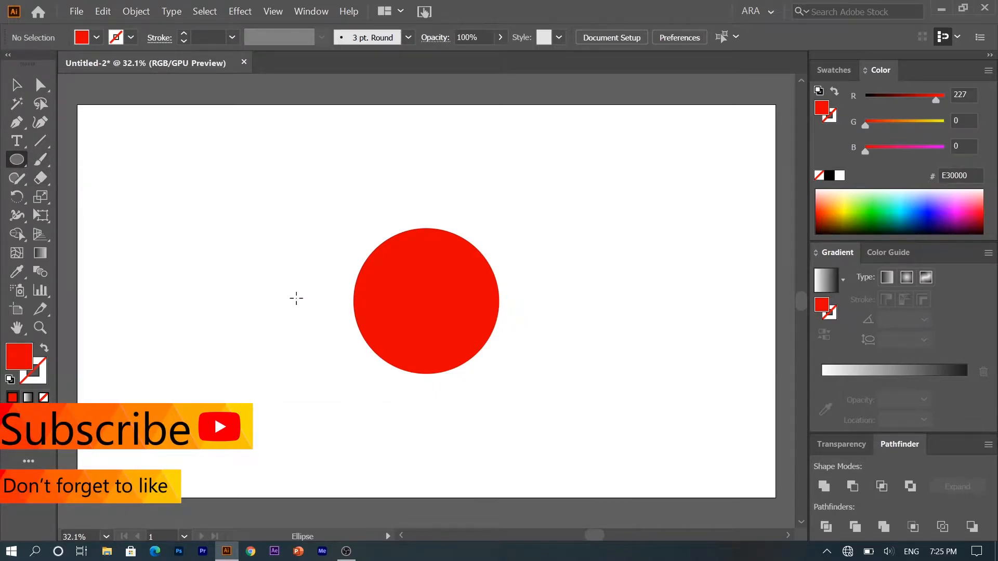
left_click_drag(298, 299, 355, 333)
key("v")
left_click_drag(295, 302, 354, 356)
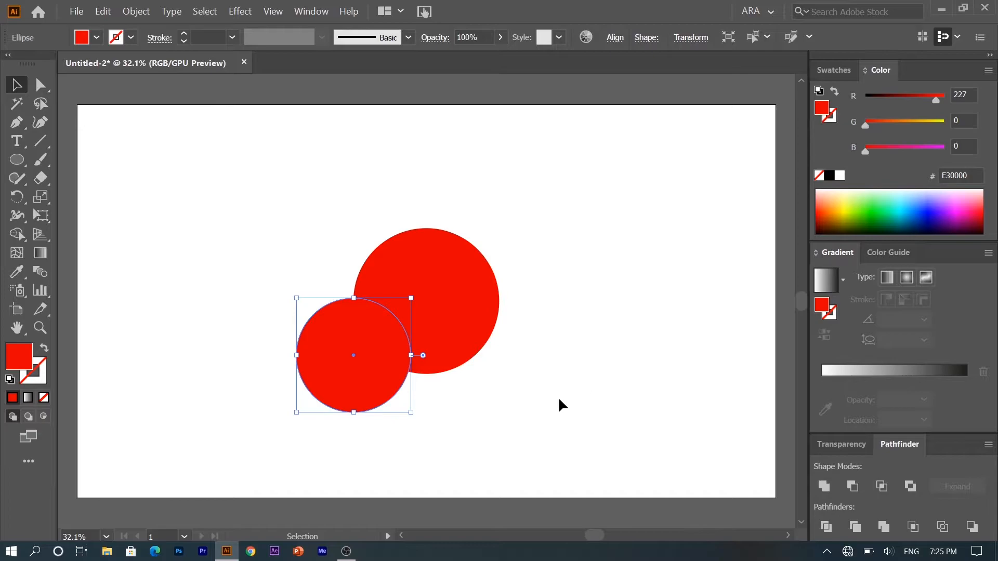
- Delete the bottom and right anchor points of the smaller circle, leaving its upper-left quarter arc
left_click(40, 84)
left_click(353, 413)
key("Delete")
left_click(410, 356)
key("Delete")
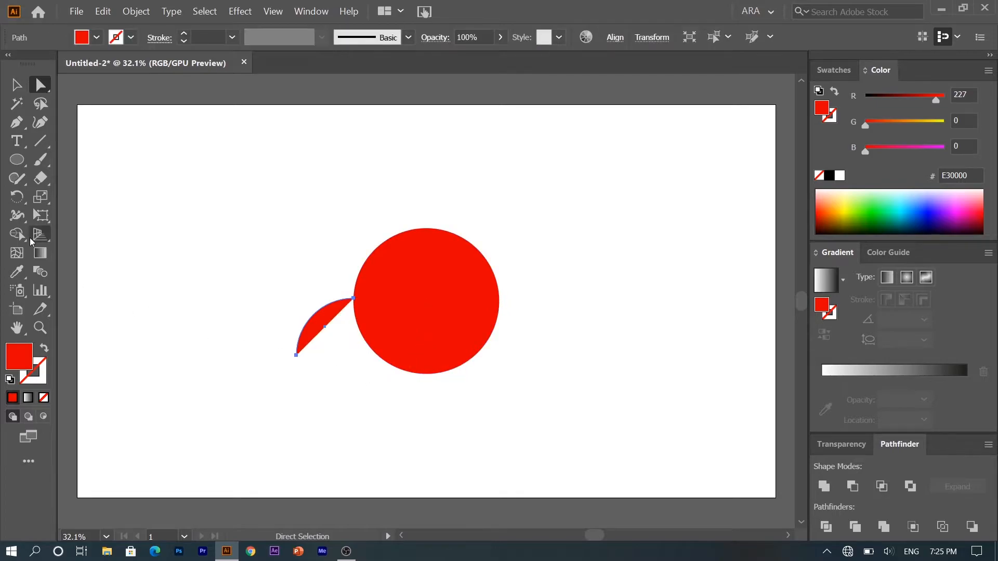
- Give the quarter arc no fill and a black (000000) stroke of 5 pt
left_click(45, 348)
left_click(17, 84)
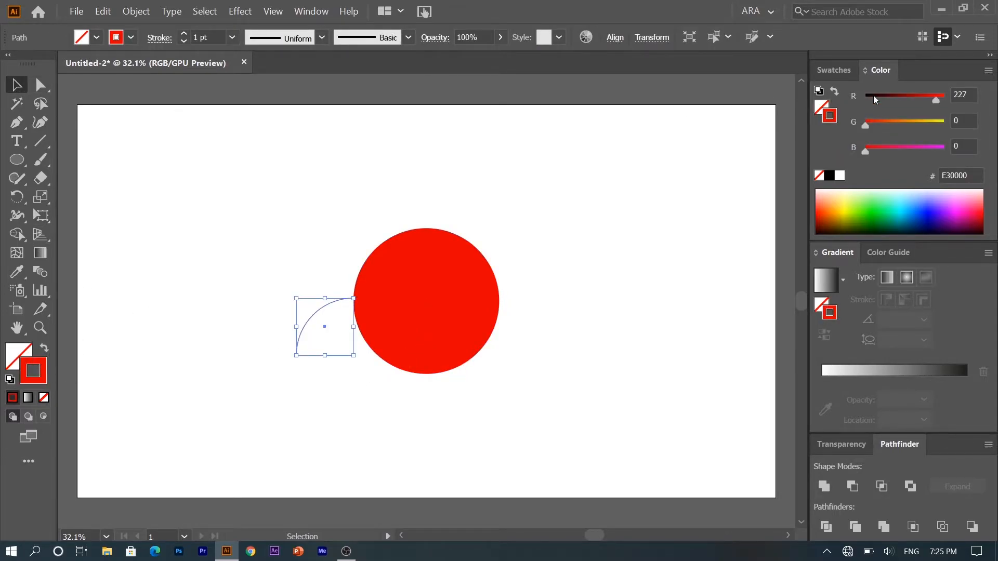
left_click_drag(871, 96, 834, 101)
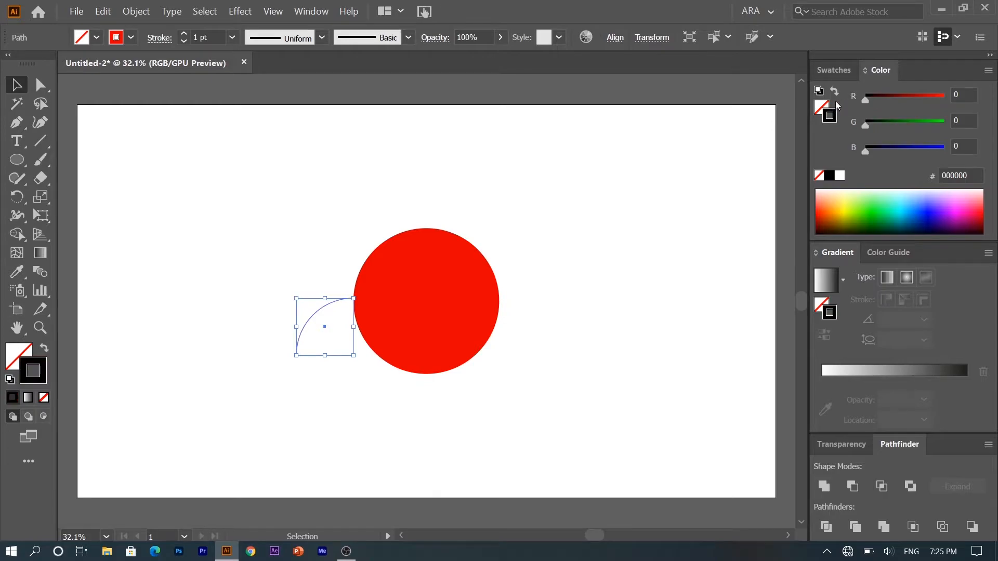
left_click(184, 42)
left_click(184, 33)
left_click(184, 33)
left_click(184, 34)
left_click(184, 34)
left_click(184, 33)
- Move the arc up and right so its upper end overlaps the red circle's left edge
left_click(191, 214)
left_click_drag(310, 318, 316, 309)
left_click(216, 343)
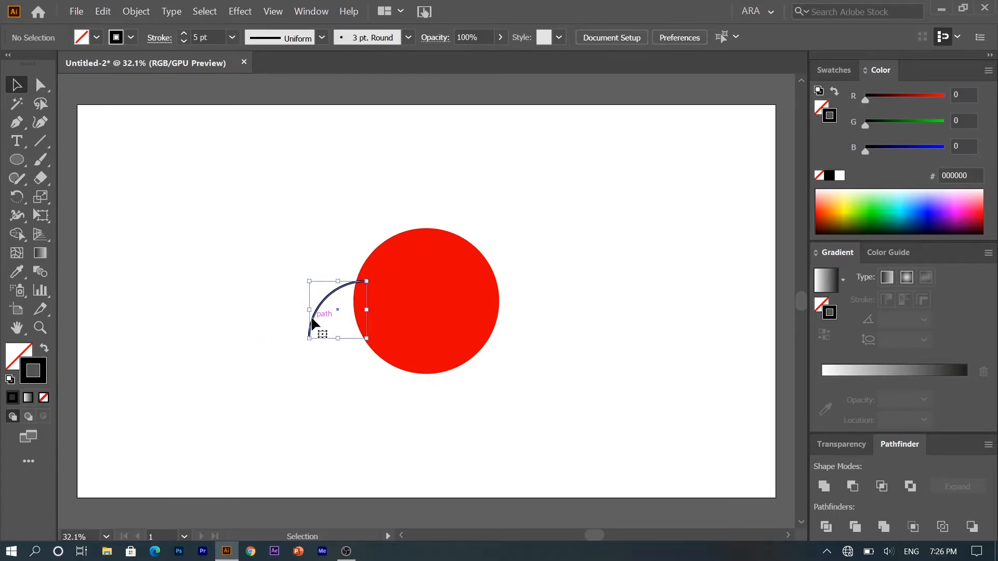
- Make a reflected copy of the arc across the vertical axis
right_click(312, 324)
mouse_move(419, 247)
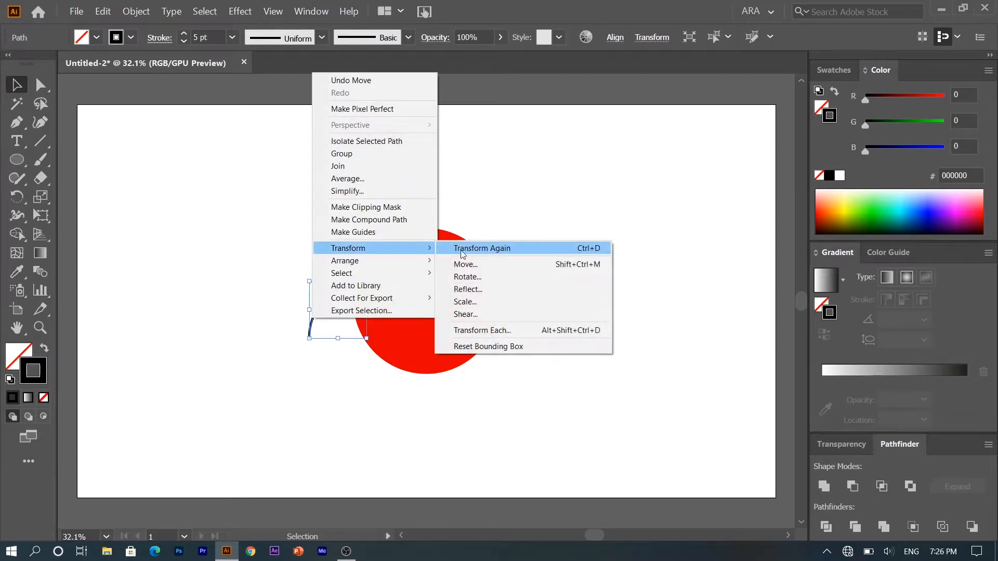
left_click(496, 289)
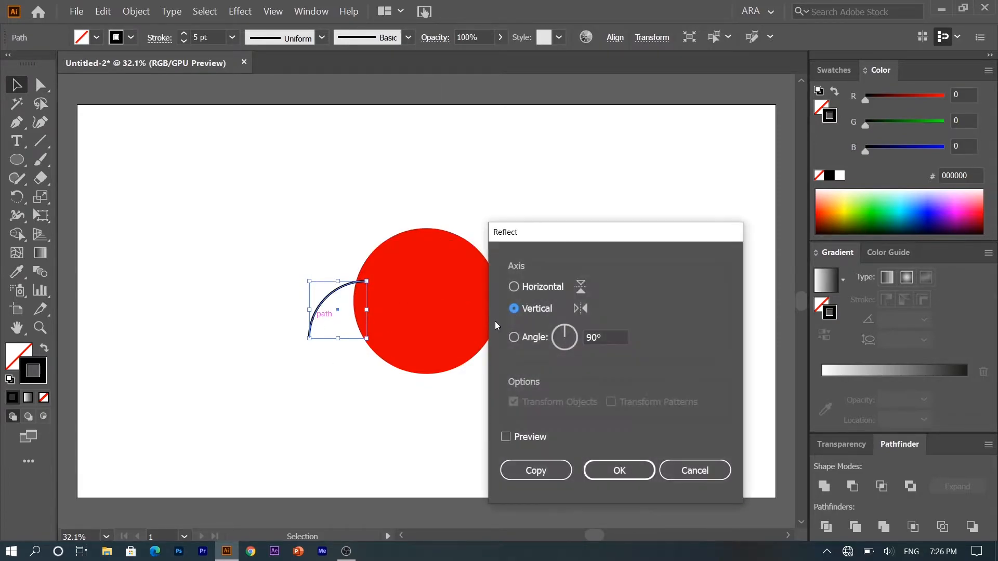
left_click(536, 470)
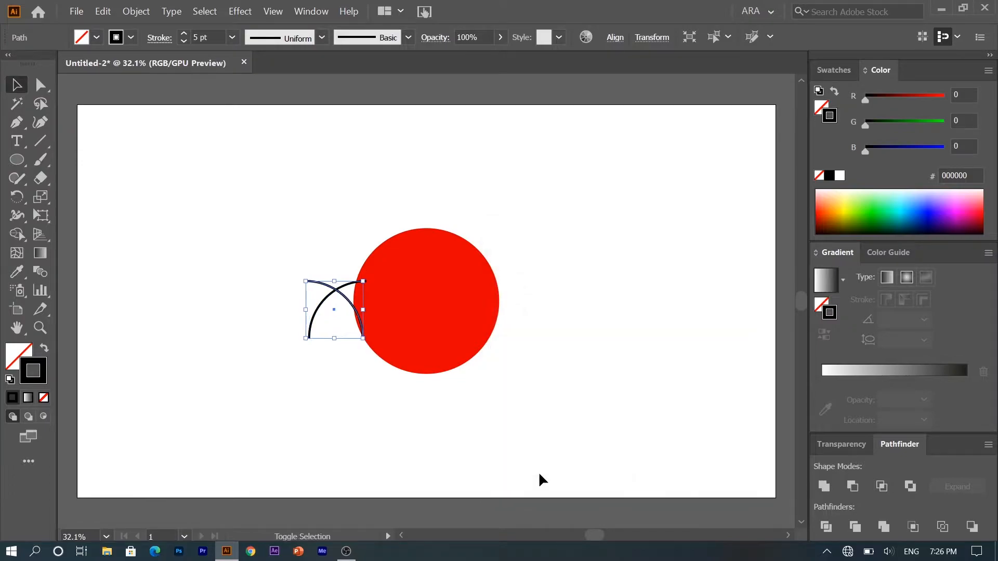
- Shift the reflected arc horizontally to the red circle's right edge as the opposite arm
key("Right")
key("Right")
key("Right")
key("Right")
key("Right")
key("Right")
key("Right")
key("Right")
key("Right")
key("Right")
key("Right")
key("Right")
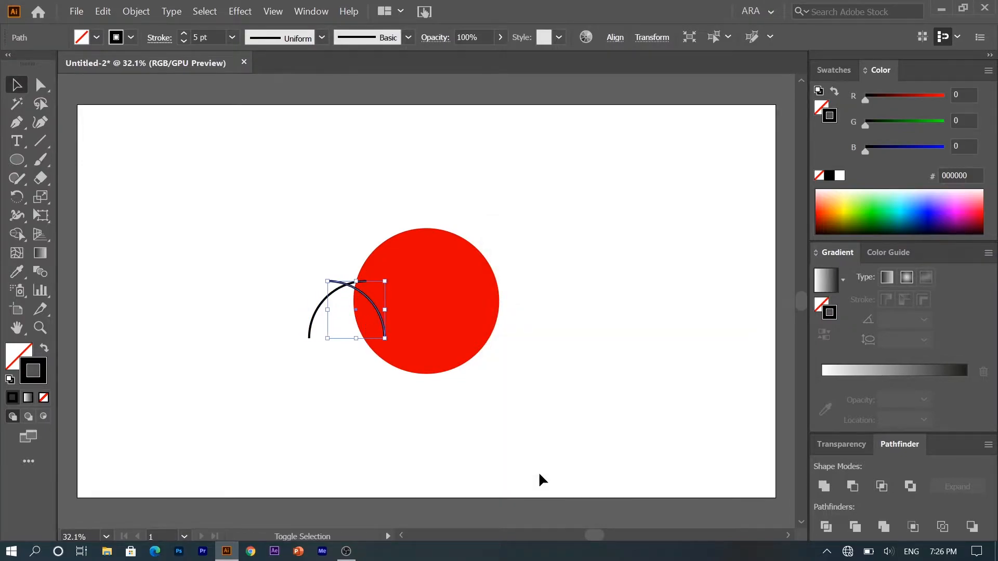
key("Right")
key("Right")
key("Right")
key("Right")
key("Right")
key("Right")
key("Right")
key("Right")
key("Right")
key("Right")
key("Right")
key("Right")
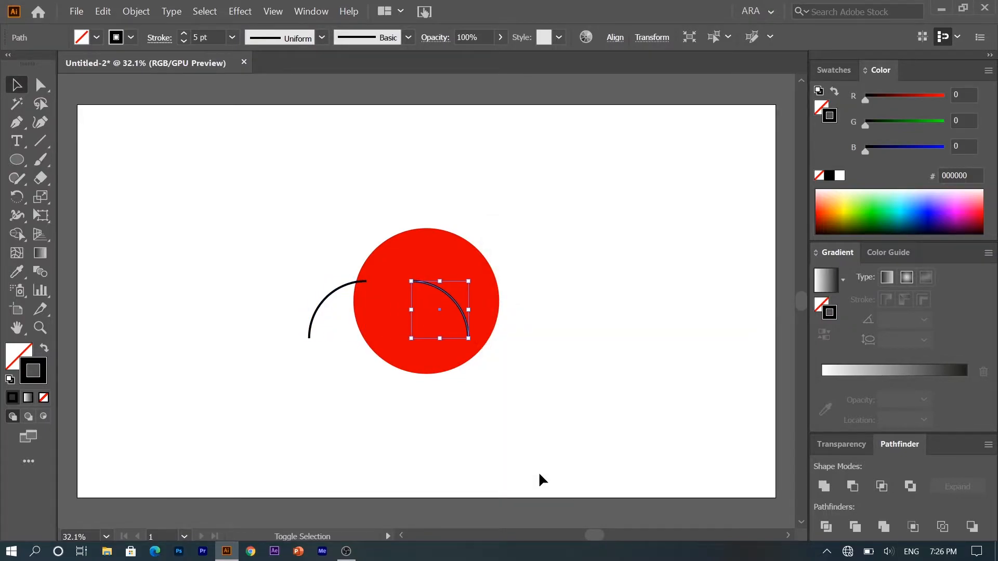
key("Right")
key("Right")
key("Right")
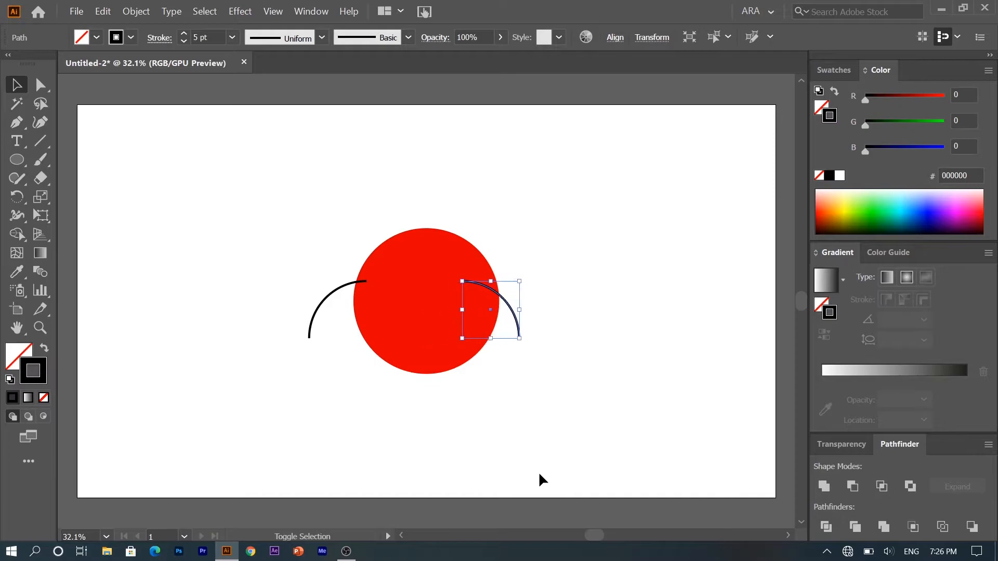
key("Right")
key("Right")
key("Right")
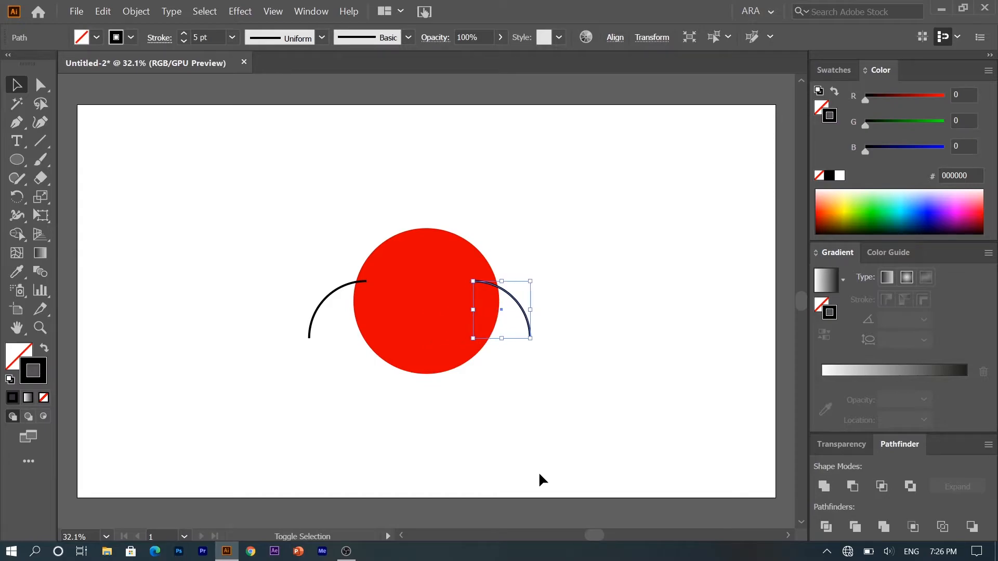
key("Right")
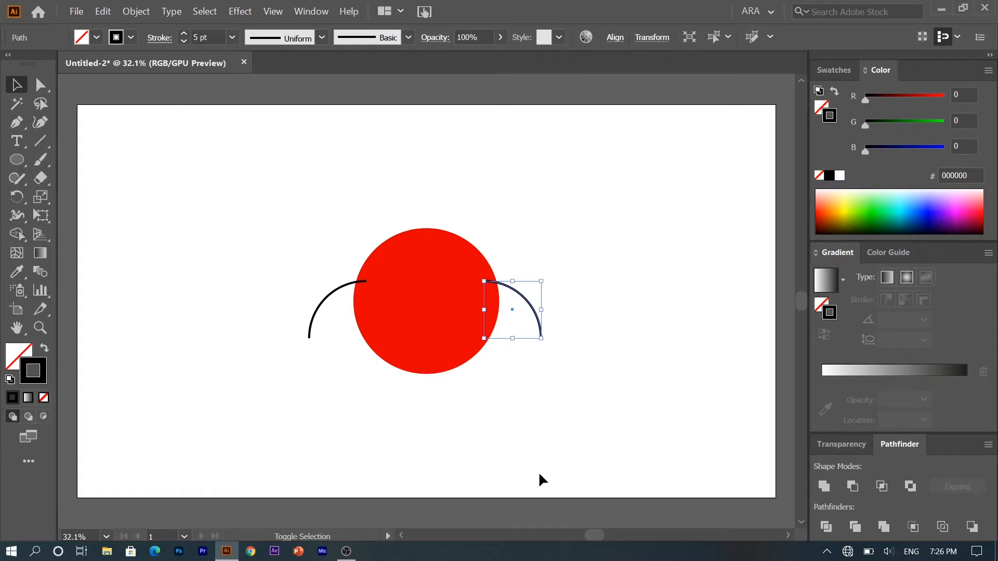
- Nudge both arm arcs together slightly downward and right so they sit evenly on the circle's sides
left_click(314, 315, "shift")
key("Down")
key("Down")
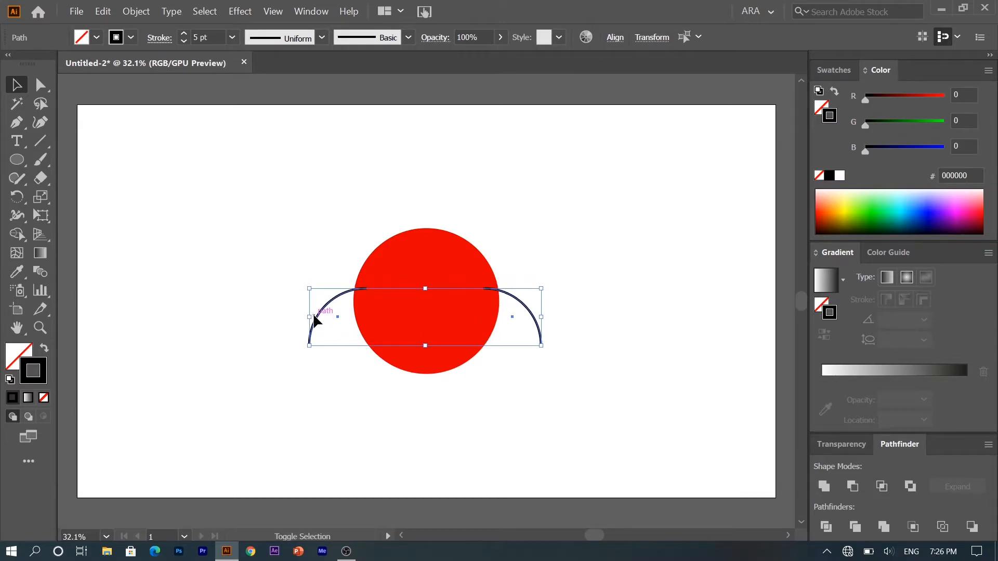
key("Right")
key("Down")
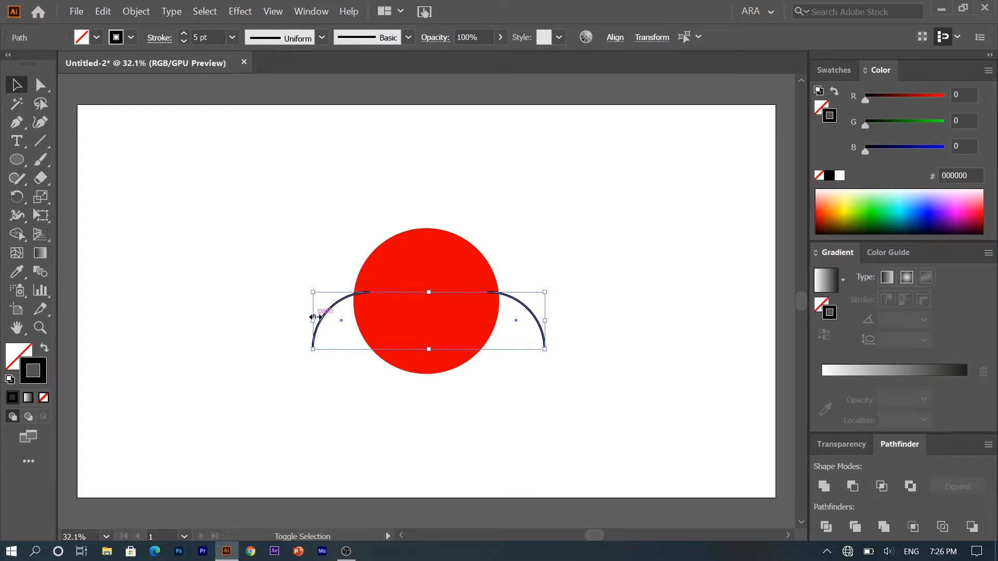
key("Left")
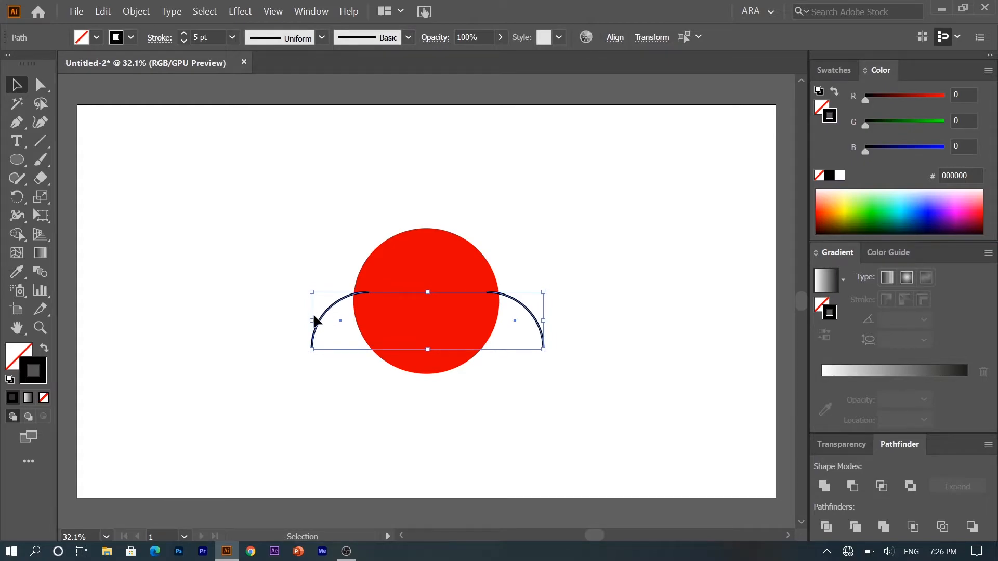
key("Down")
left_click(233, 289)
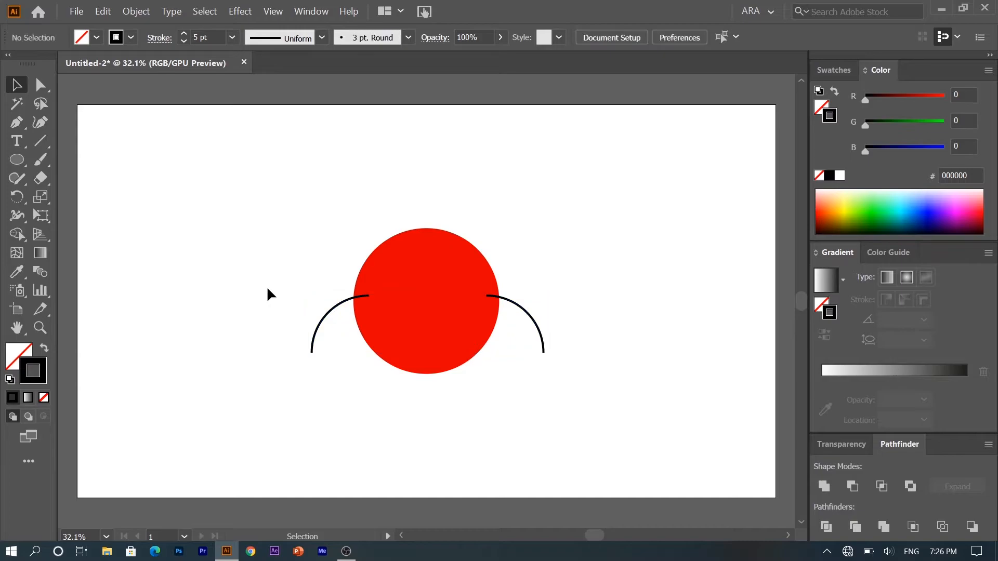
- Try scaling both arm arcs down slightly together, and undo the resize
left_click(461, 343)
left_click(509, 393)
left_click(544, 338)
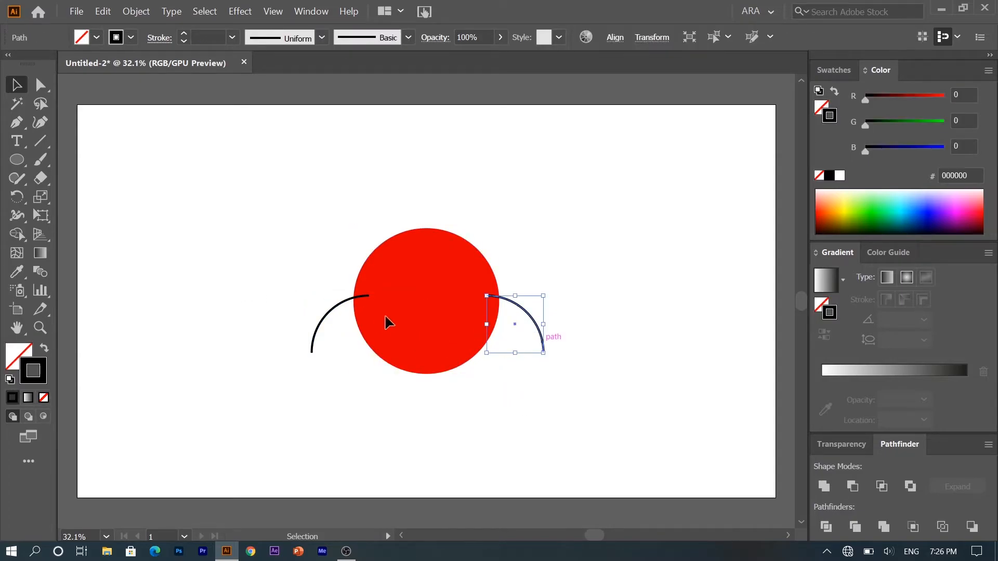
left_click(331, 306, "shift")
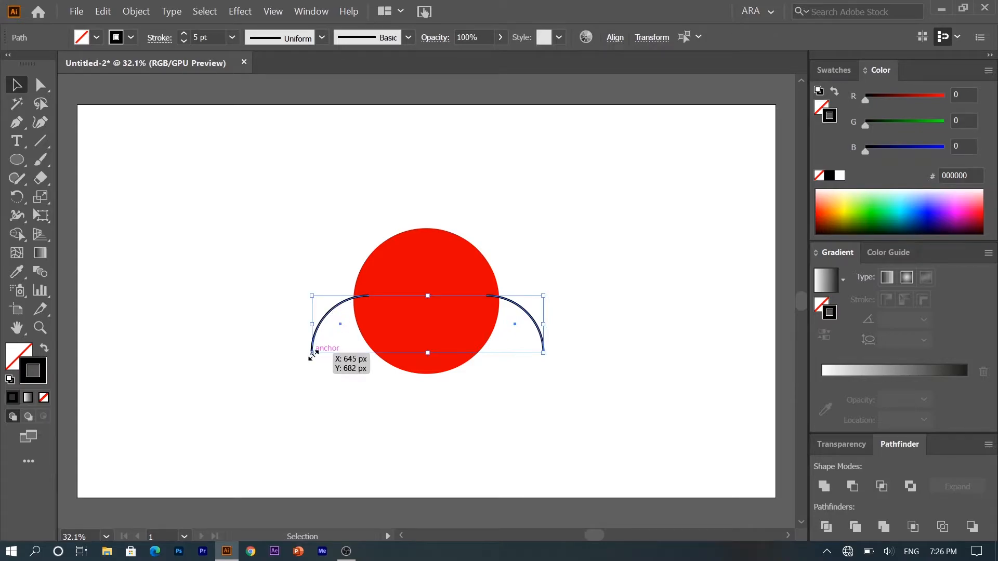
left_click_drag(312, 355, 314, 352)
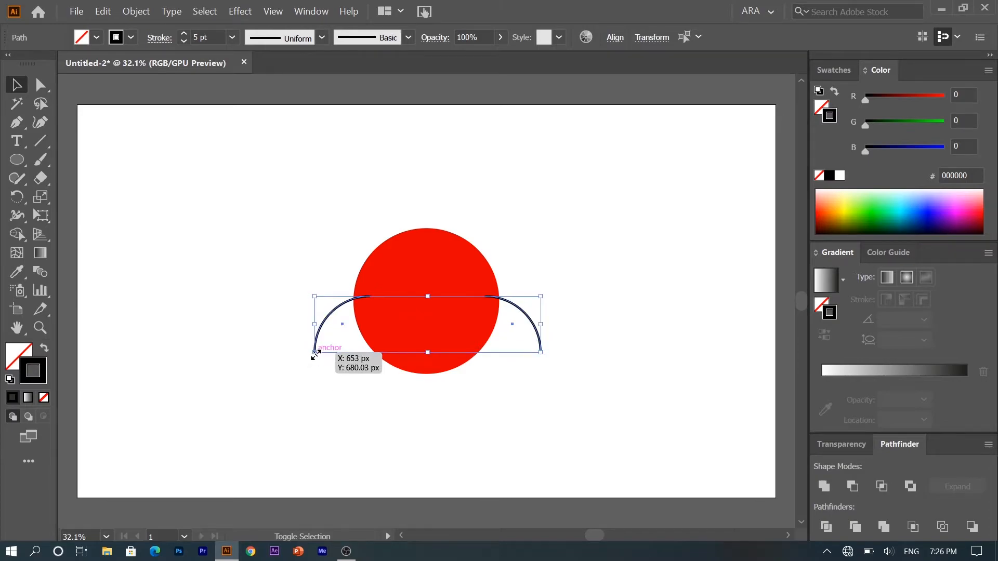
left_click(350, 383)
left_click(537, 334)
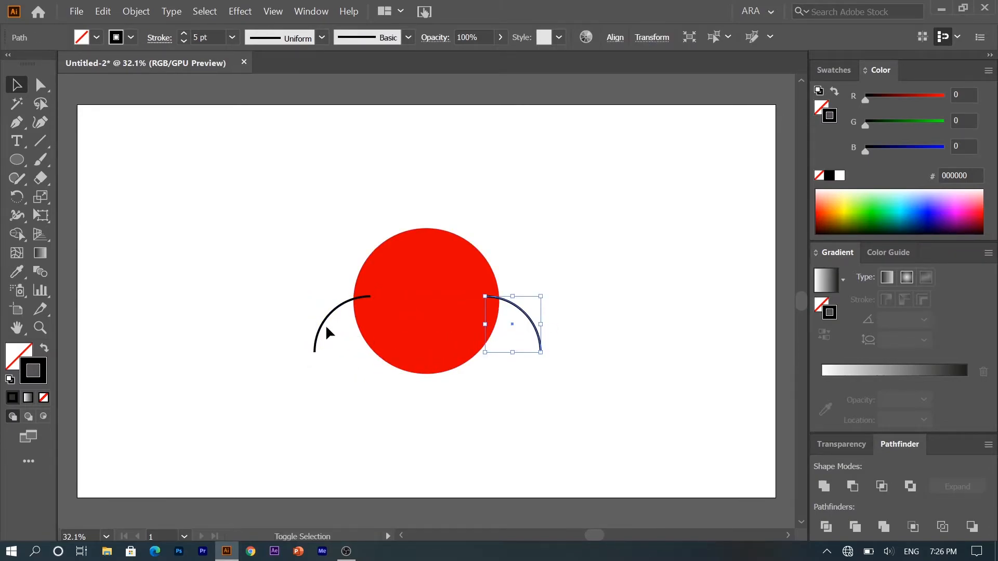
left_click(341, 366)
key("ctrl+z")
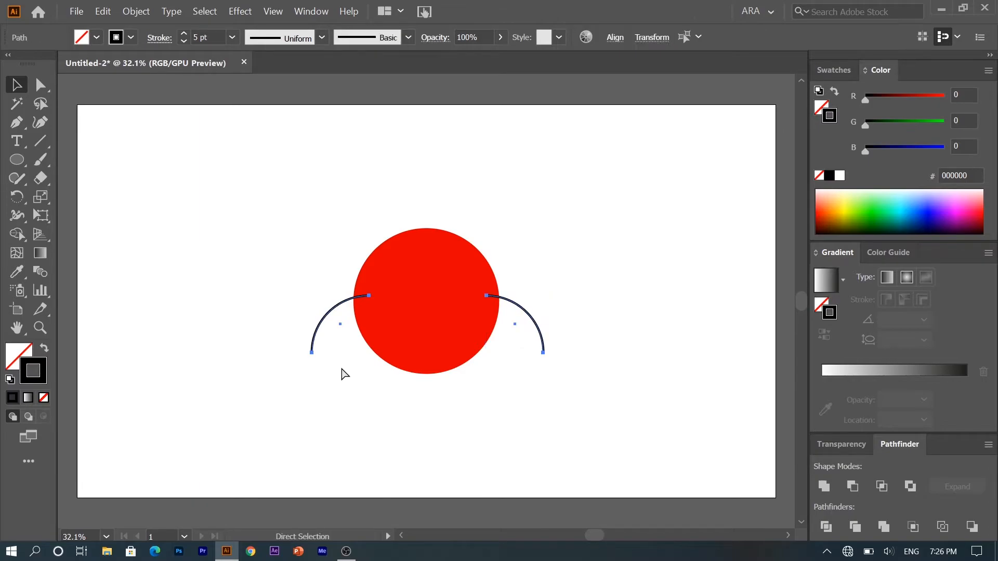
- Scale both arm arcs down about their shared center and shift each one slightly outward
left_click_drag(310, 356, 313, 352)
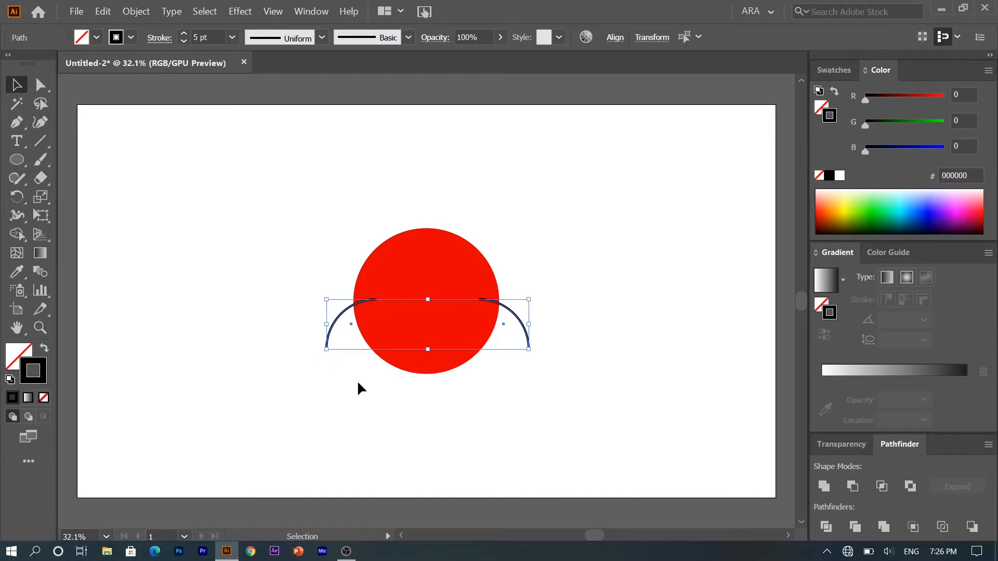
left_click(379, 373)
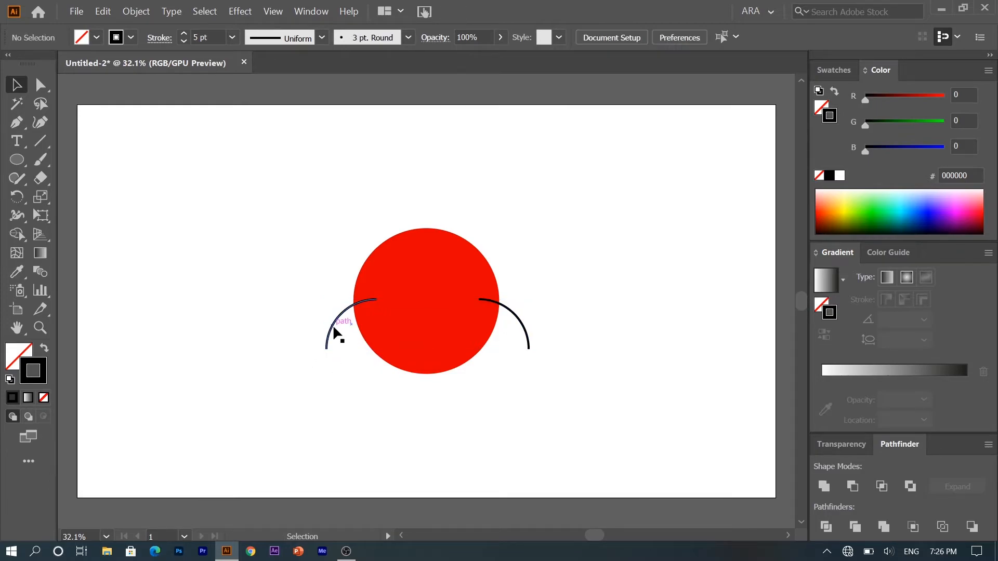
left_click(333, 326)
left_click(521, 327)
left_click(645, 294)
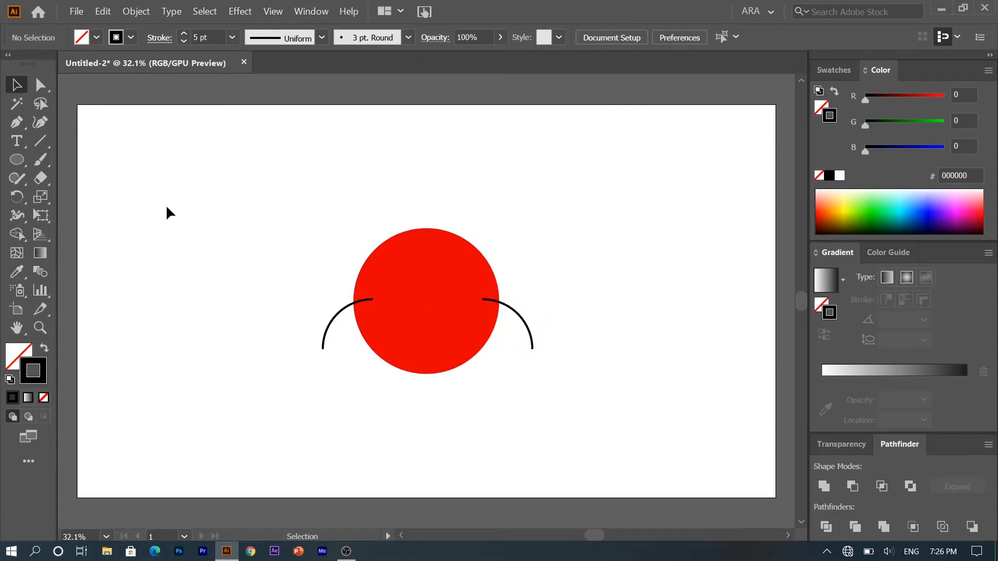
- Draw a vertical leg line from the circle's lower-left part downward and place a duplicate beside it as the right leg
key("backslash")
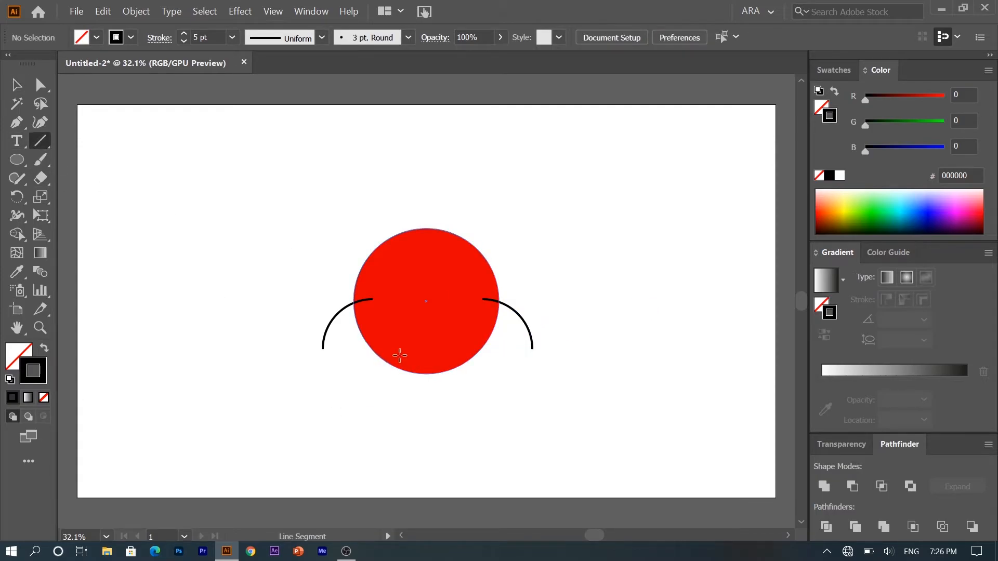
left_click_drag(405, 359, 415, 429)
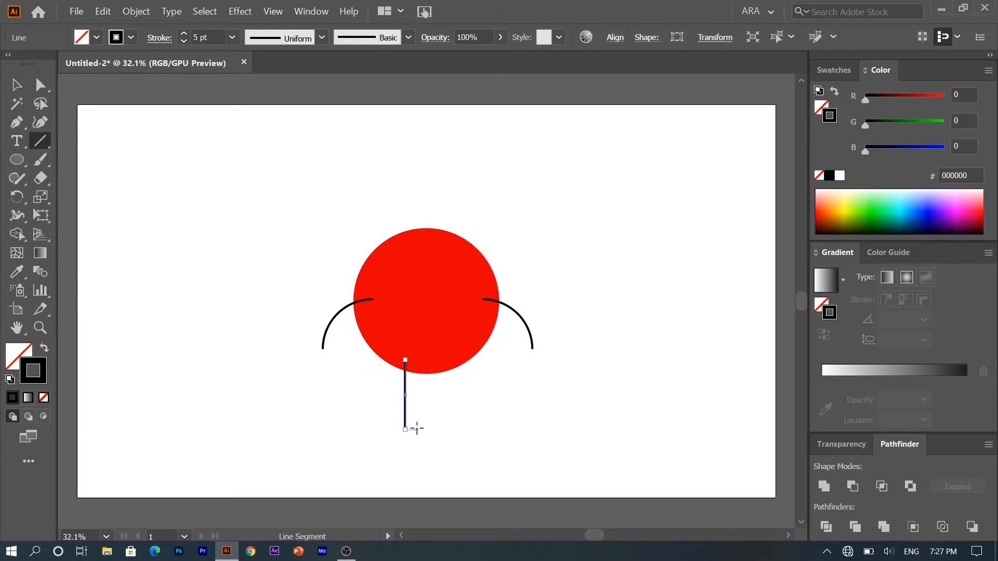
key("v")
left_click(344, 403)
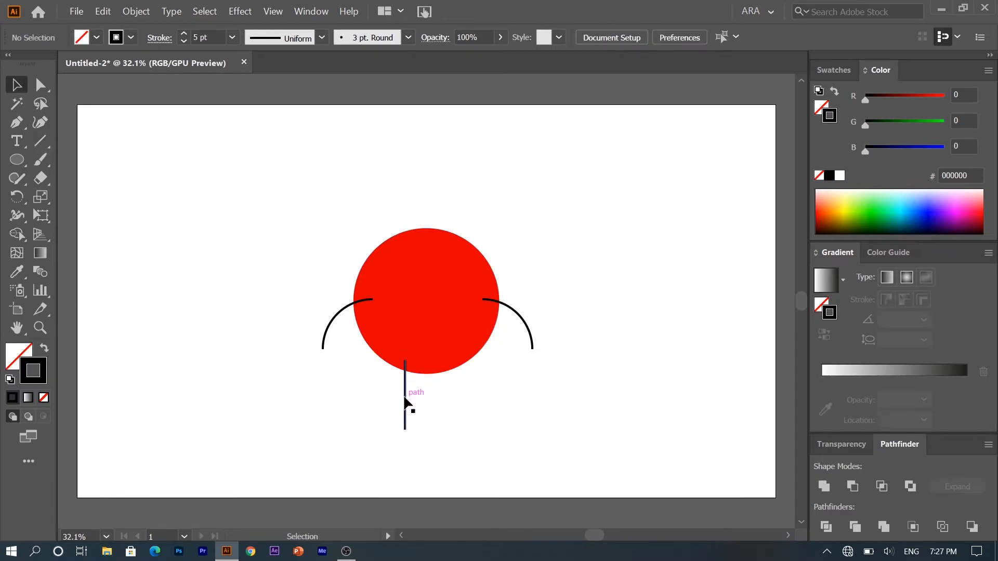
left_click_drag(404, 397, 450, 395)
left_click(301, 311)
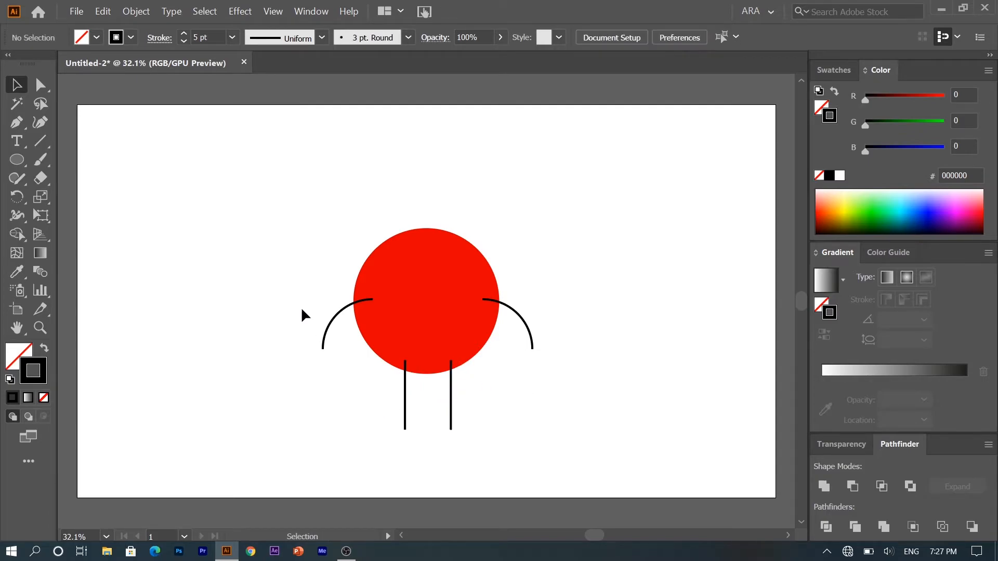
- Bring the red circle to the front so it covers the inner ends of the arms and legs
left_click(439, 329)
right_click(439, 330)
mouse_move(528, 262)
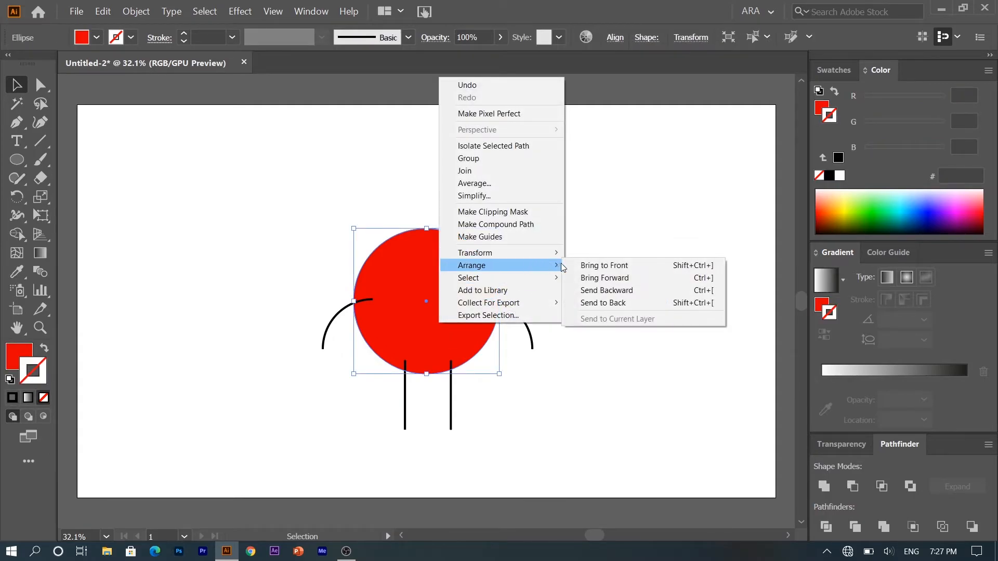
left_click(578, 261)
left_click(581, 260)
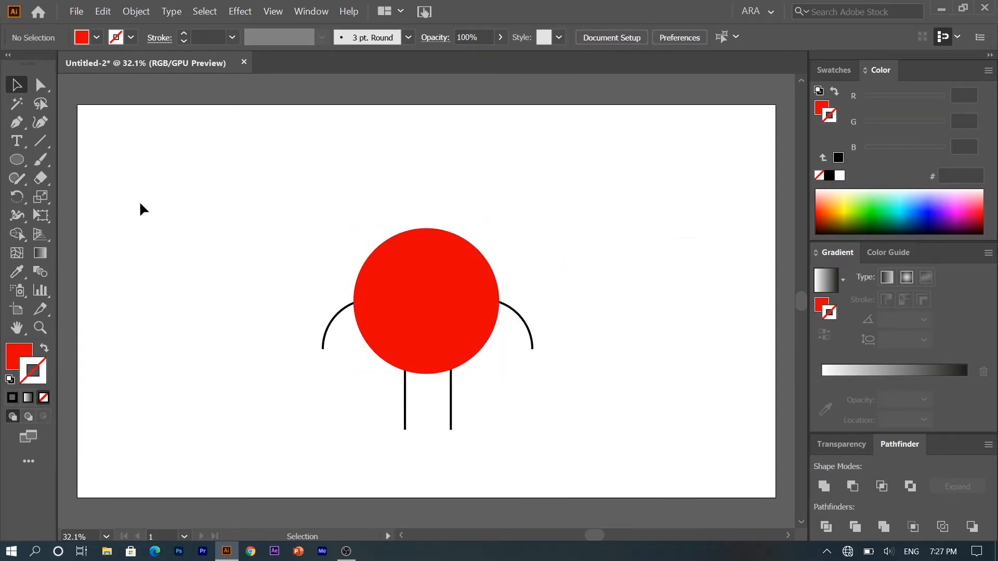
- Draw a small circle on the empty canvas beside the character and fill it with black (000000)
left_click(17, 159)
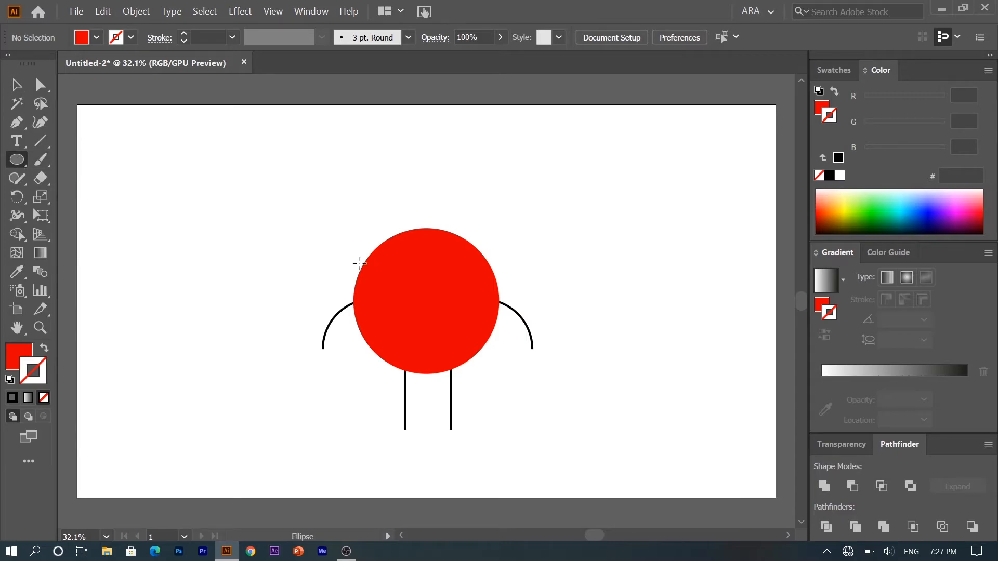
left_click_drag(223, 247, 232, 255)
key("v")
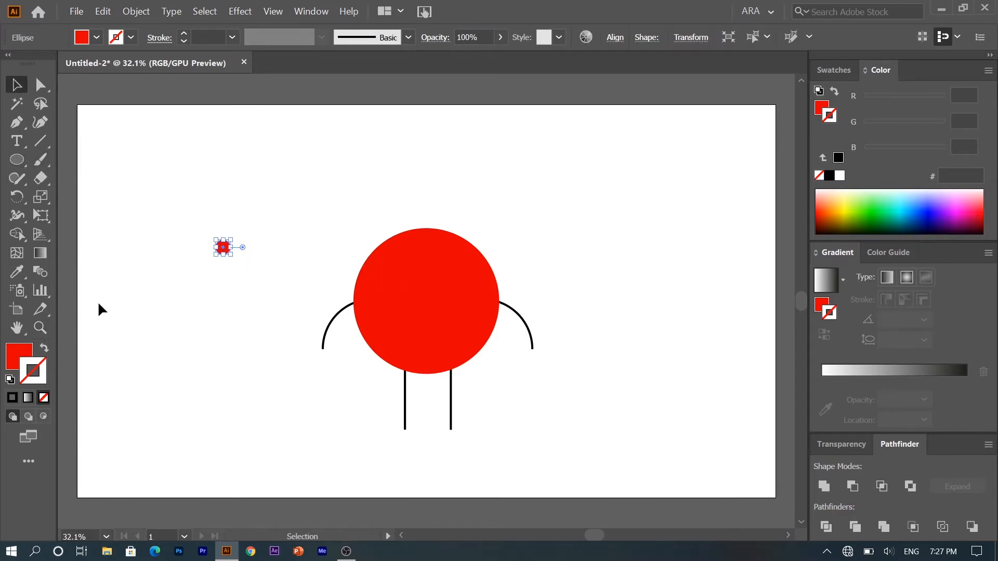
left_click(23, 358)
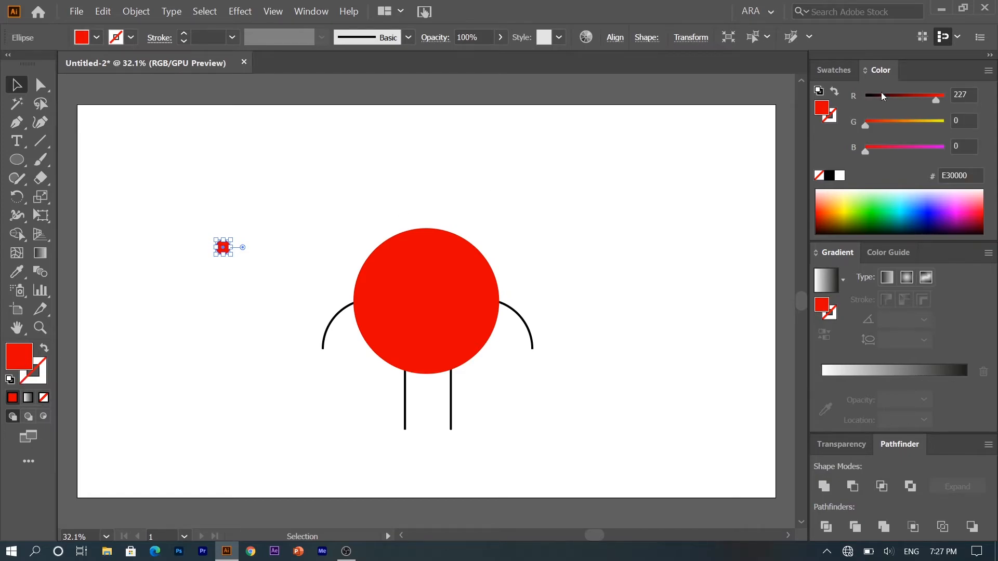
left_click(829, 175)
left_click(643, 196)
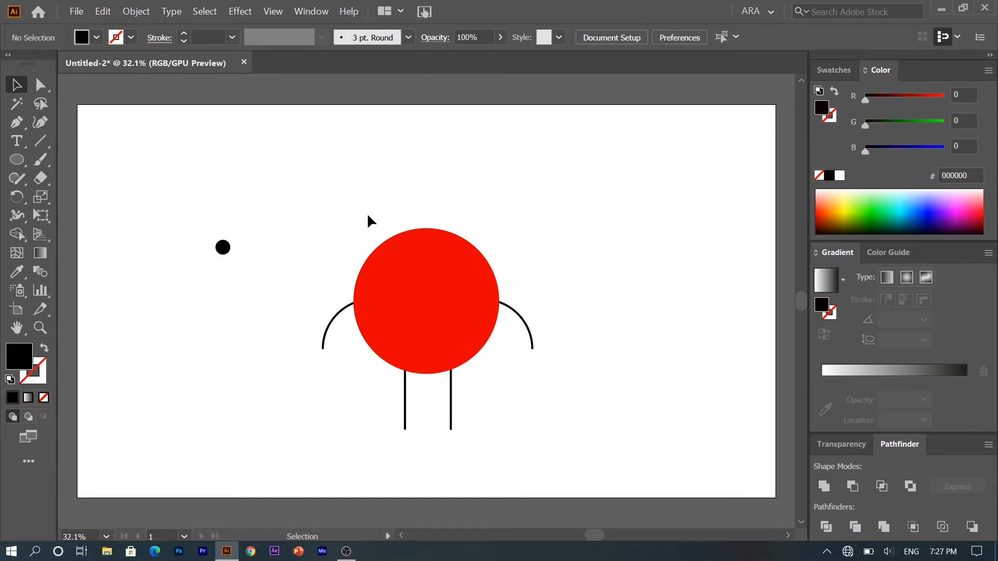
- Place the black dot, reduced in size, on the red circle's upper half as an eye, with a duplicate level beside it as the second eye
left_click_drag(224, 249, 404, 281)
key("ctrl+z")
left_click(320, 257)
left_click(325, 263)
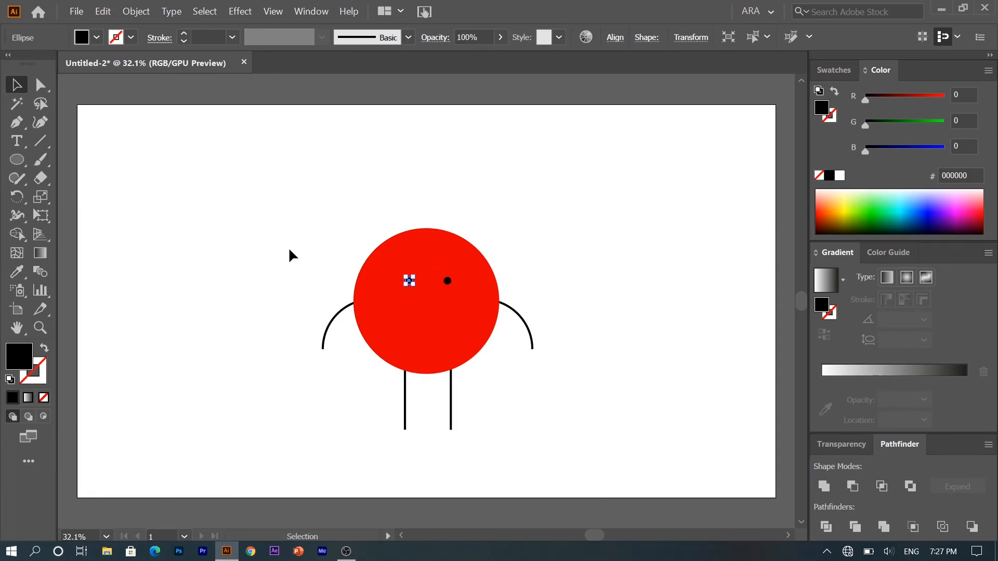
left_click(340, 268)
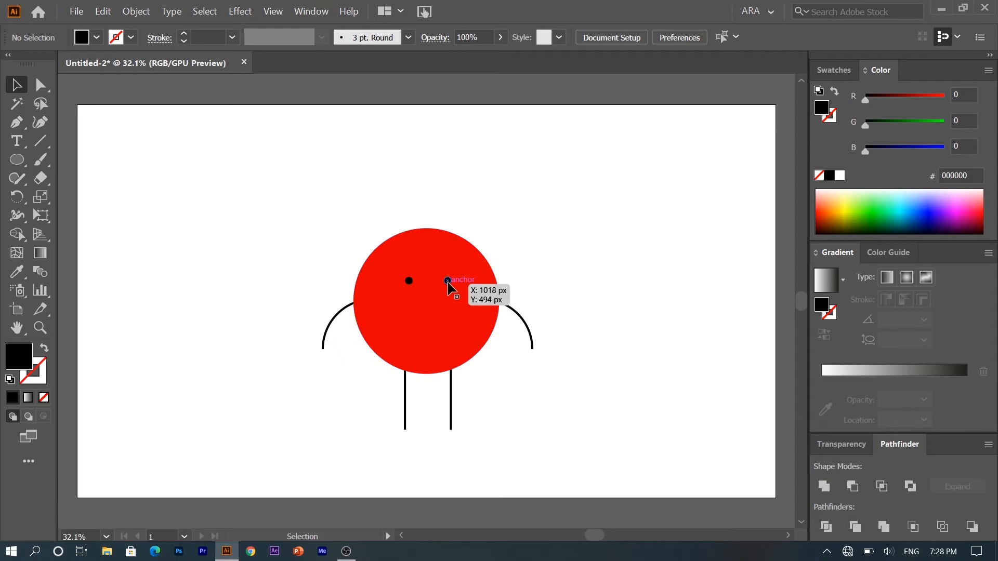
left_click_drag(448, 281, 443, 283)
left_click(561, 252)
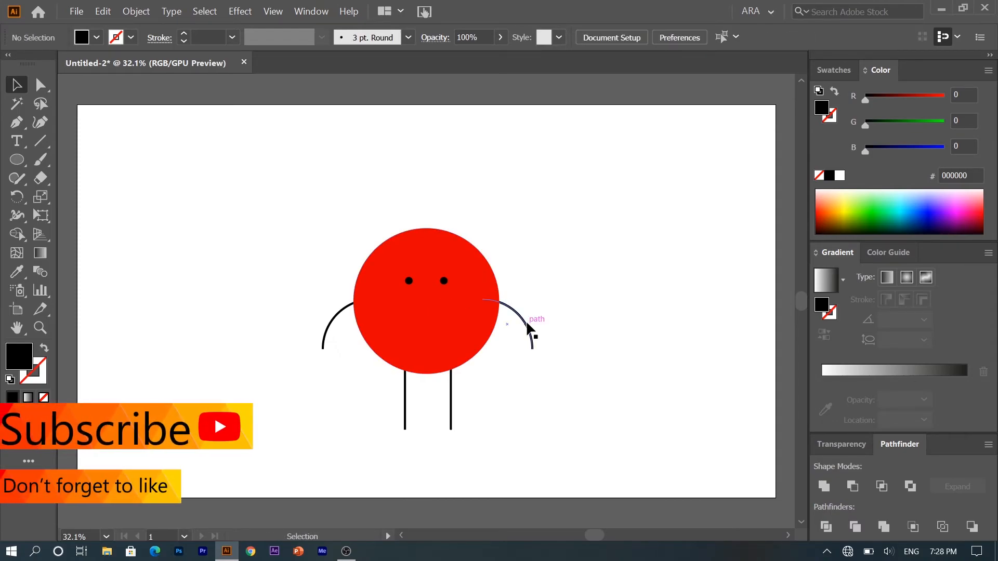
- Draw a circle beside the character, delete its top anchor point, and swap fill and stroke to leave an unfilled black-stroked lower arc
left_click(17, 160)
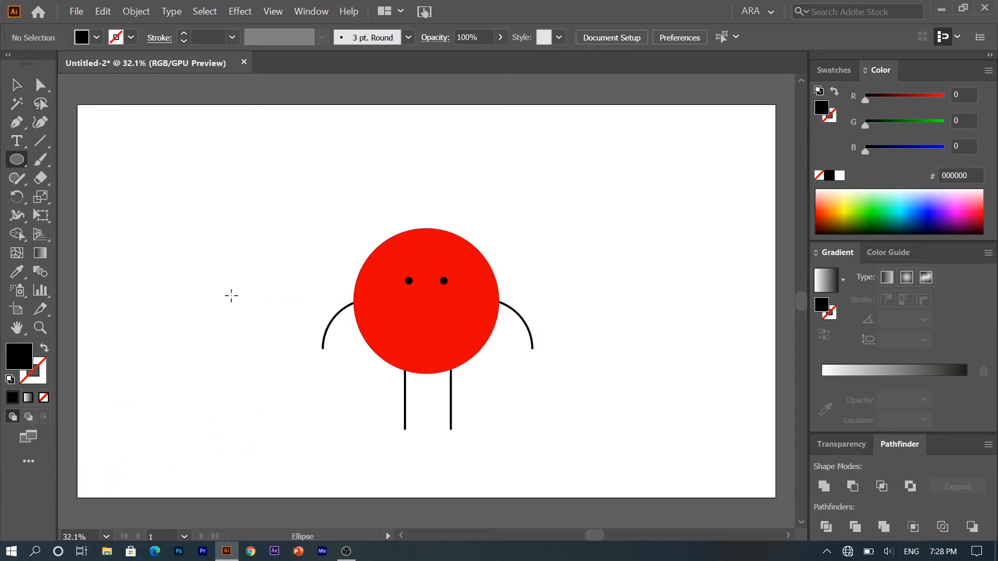
left_click_drag(231, 296, 286, 317)
key("a")
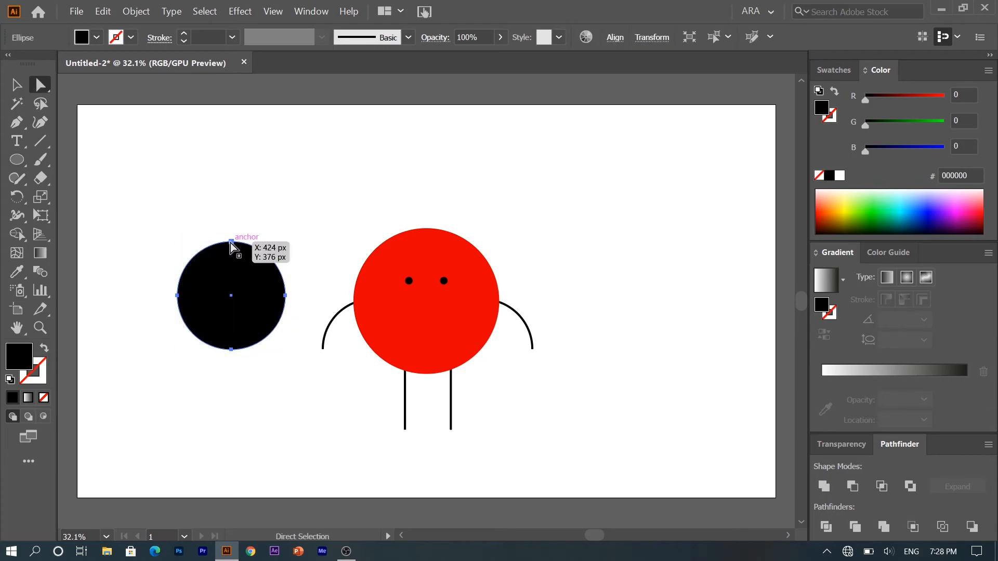
key("Delete")
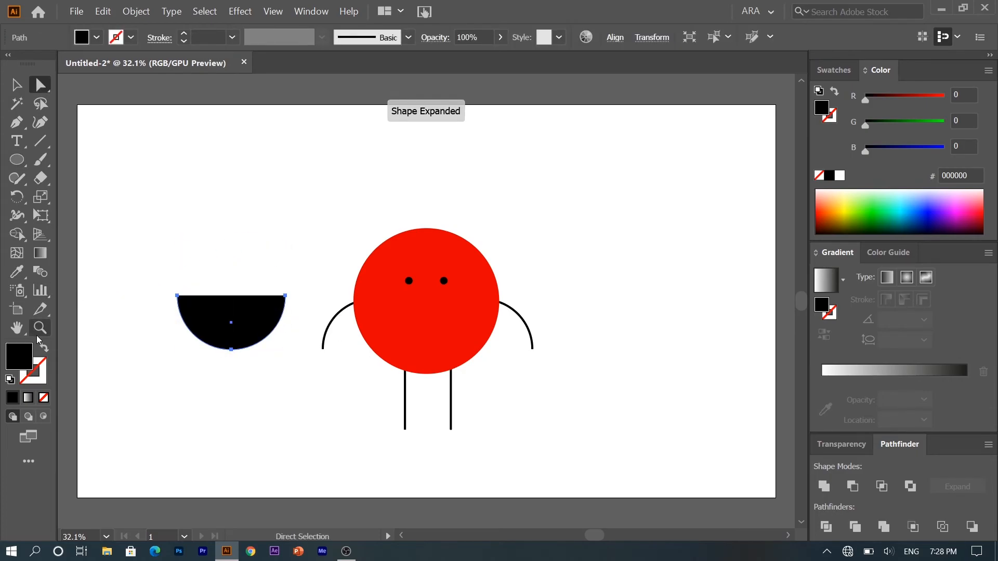
left_click(45, 350)
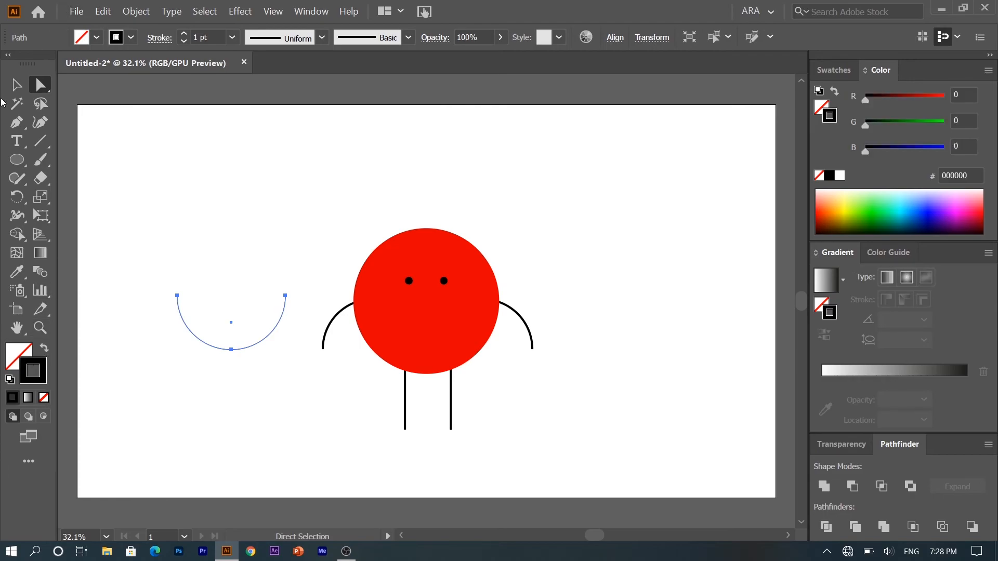
left_click(15, 89)
left_click(245, 266)
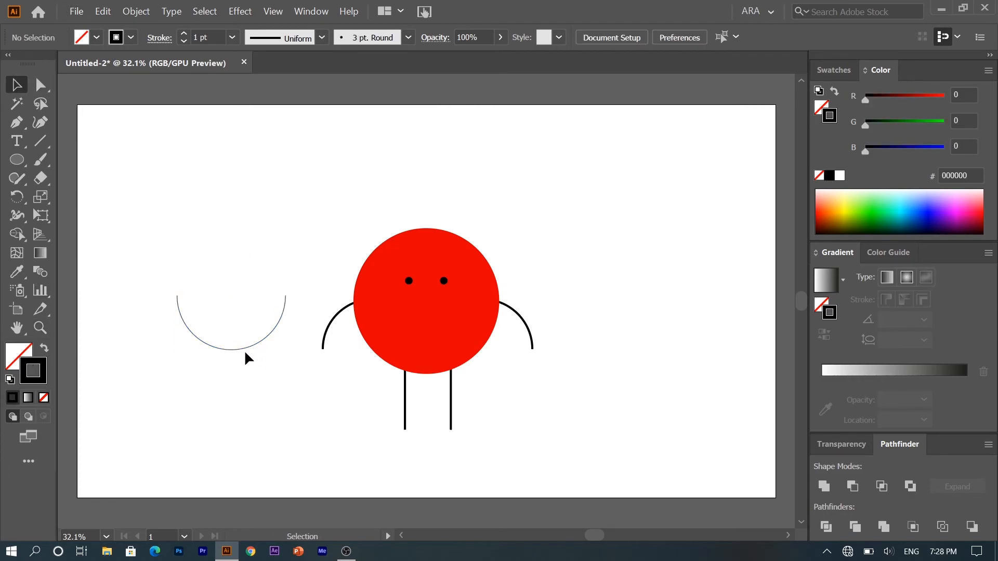
- Move the half-circle arc onto the red circle, scale it down proportionally, and center it below the eyes as a smiling mouth
left_click_drag(245, 351, 433, 353)
left_click_drag(477, 294, 459, 302)
mouse_move(421, 333)
left_mouse_down()
mouse_move(452, 343)
mouse_move(426, 324)
left_mouse_up()
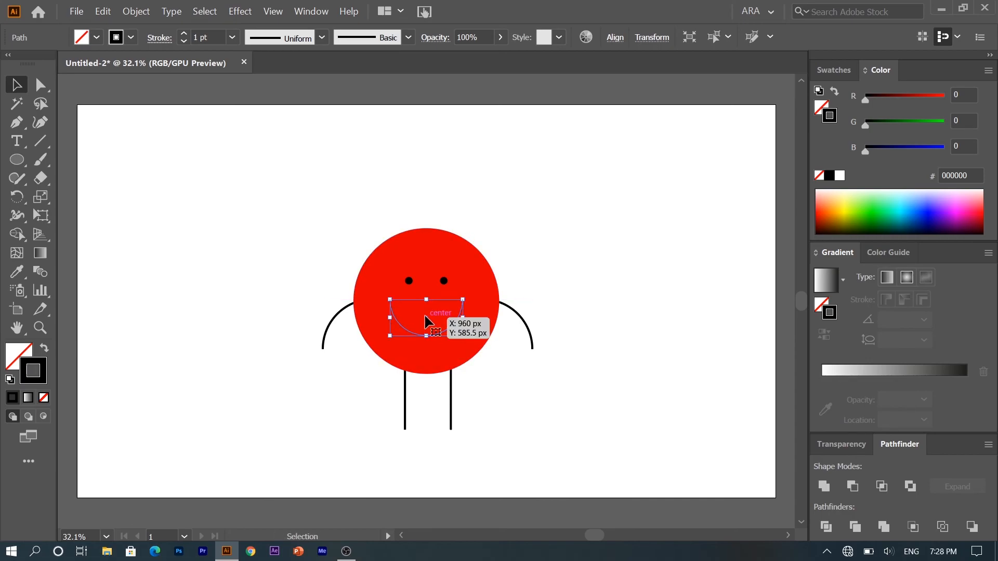
- Set the mouth arc's stroke weight to 5 pt and deselect it
left_click(185, 34)
left_click(185, 34)
left_click(185, 33)
left_click(240, 295)
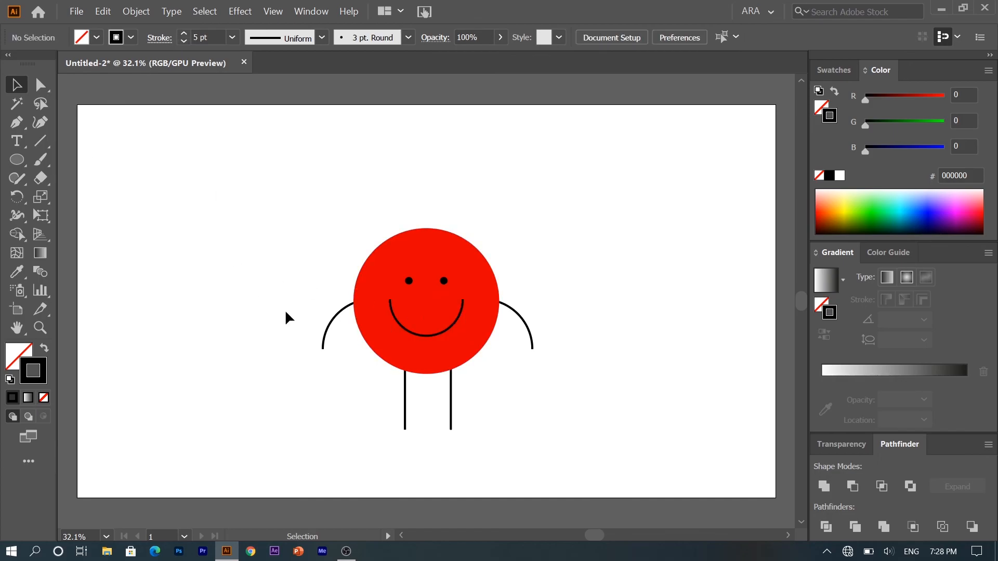